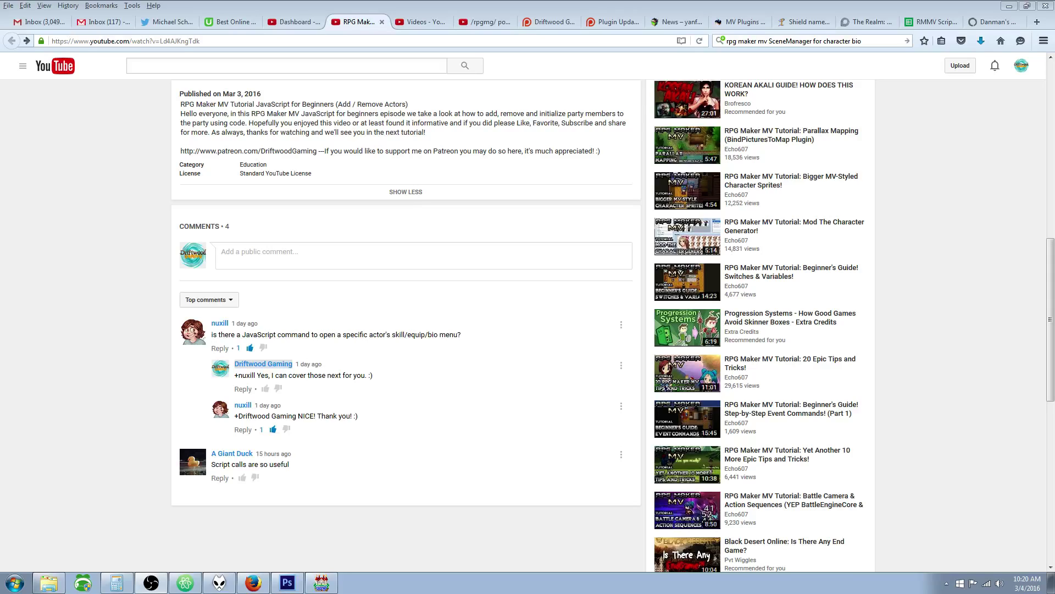
Step: Open the YouTube page of the commenter asking about opening actor menus by script
{"action": "left_click", "coordinate": [219, 323]}
Step: In Item Hotkey, start a new Script command on the empty line, then cancel without adding it
{"action": "left_click", "coordinate": [322, 583]}
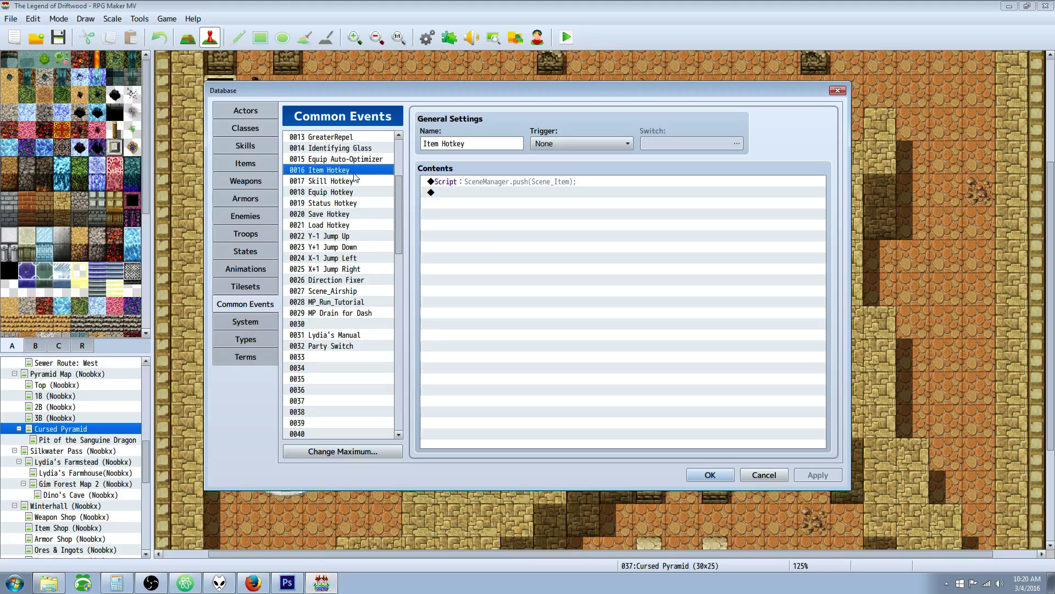
{"action": "left_click", "coordinate": [478, 193]}
{"action": "right_click", "coordinate": [478, 192]}
{"action": "left_click", "coordinate": [517, 199]}
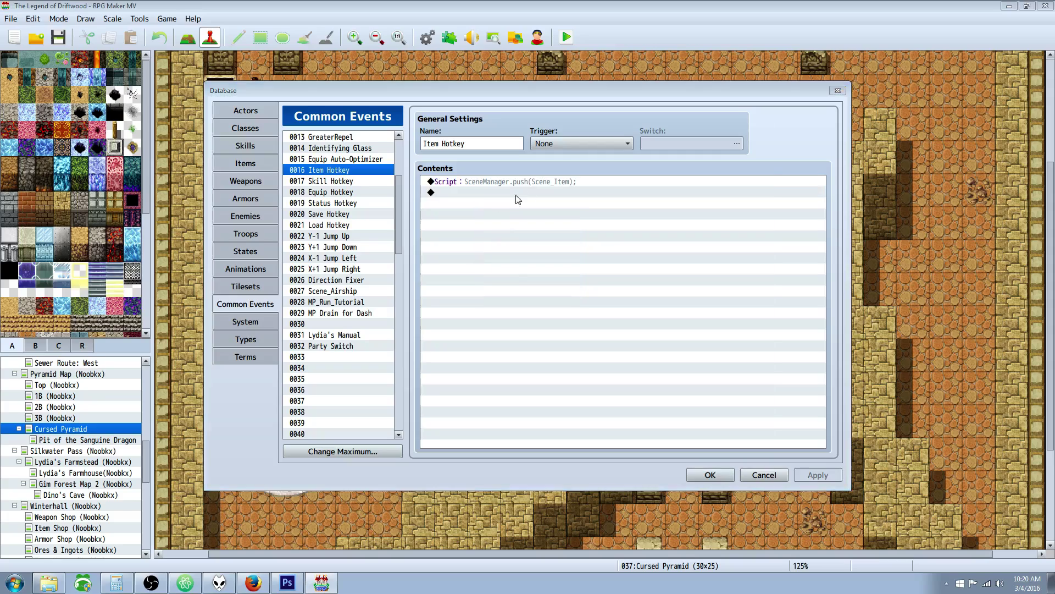
{"action": "left_click", "coordinate": [532, 143]}
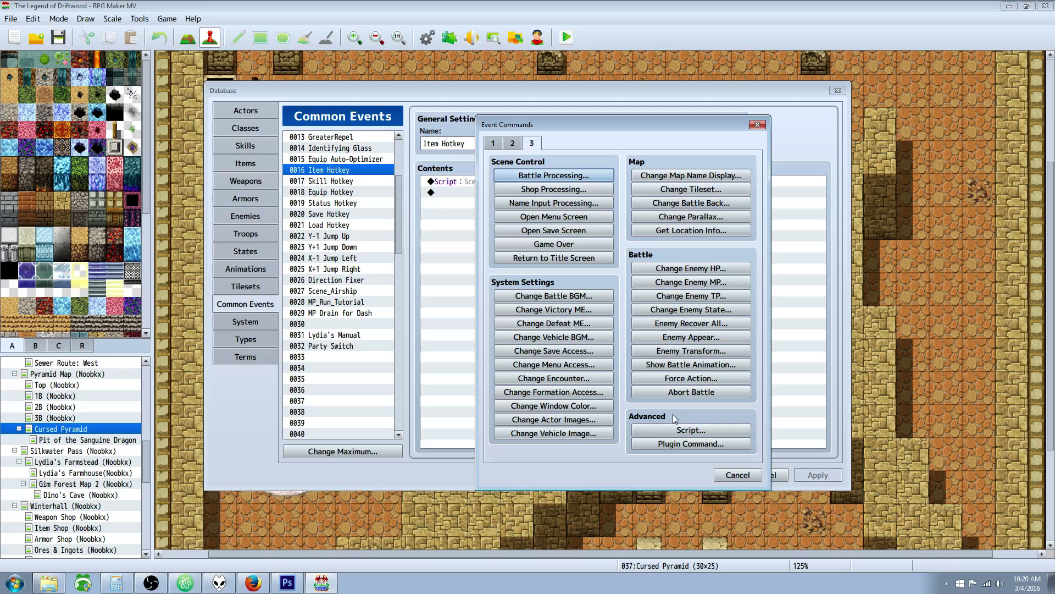
{"action": "left_click", "coordinate": [687, 428]}
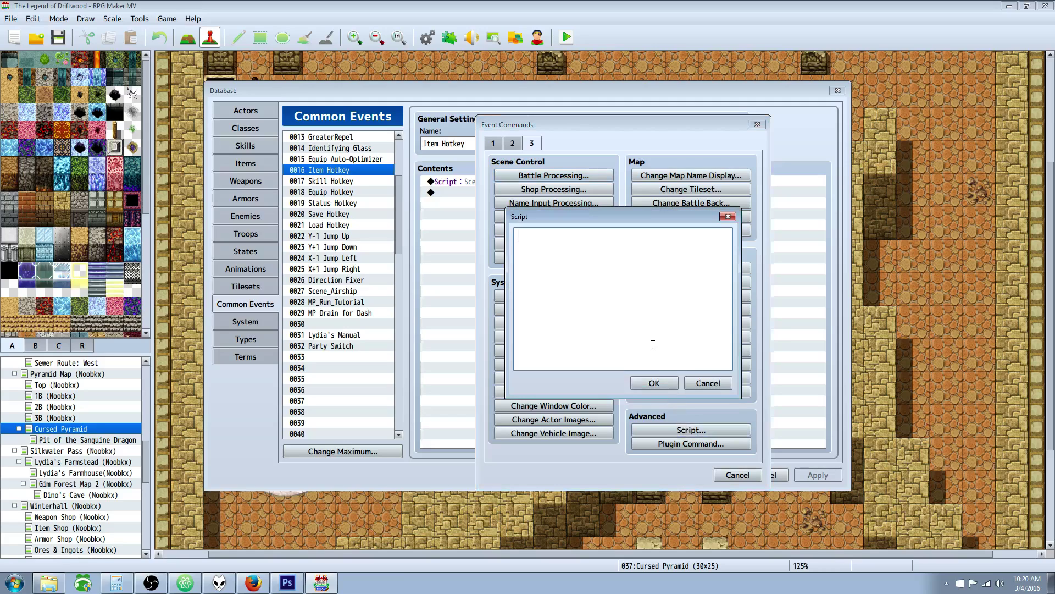
{"action": "left_click", "coordinate": [715, 384]}
{"action": "left_click", "coordinate": [738, 475]}
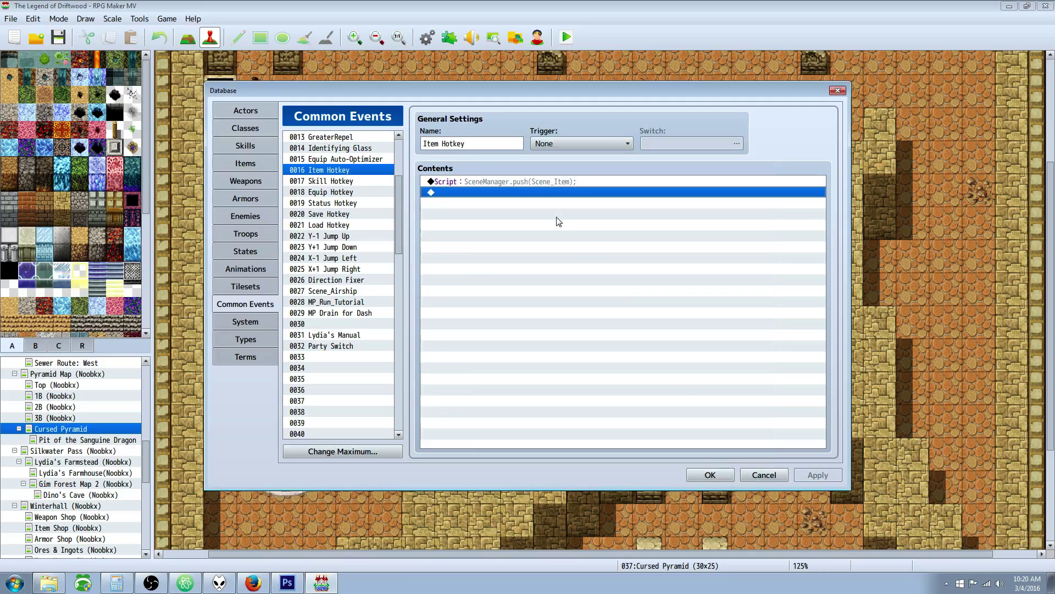
Step: Review the existing SceneManager.push(Scene_Item) script in Item Hotkey and close it unchanged
{"action": "left_click", "coordinate": [508, 182]}
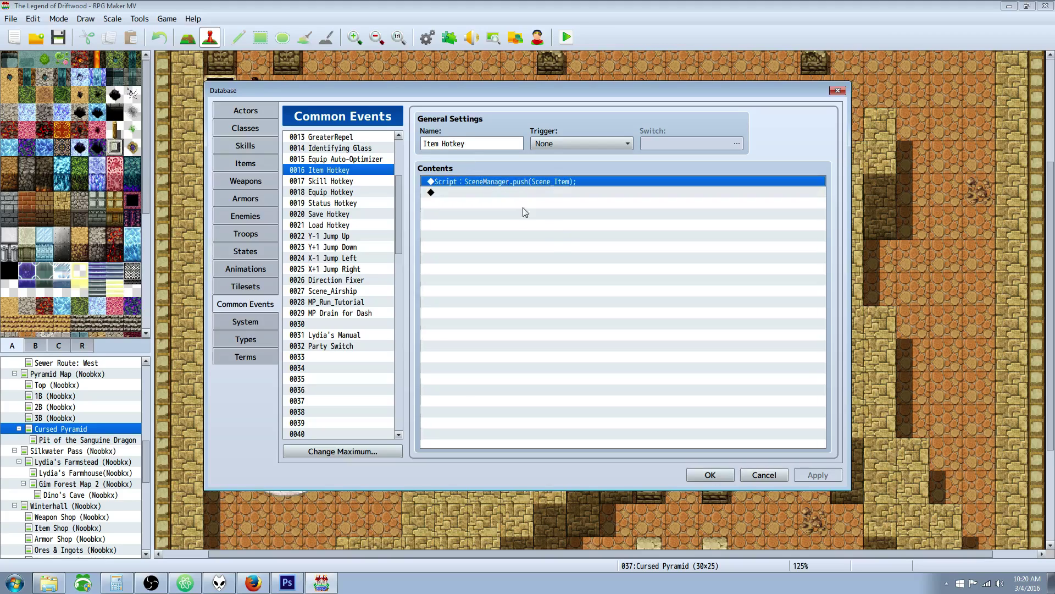
{"action": "right_click", "coordinate": [496, 185]}
{"action": "left_click", "coordinate": [520, 200]}
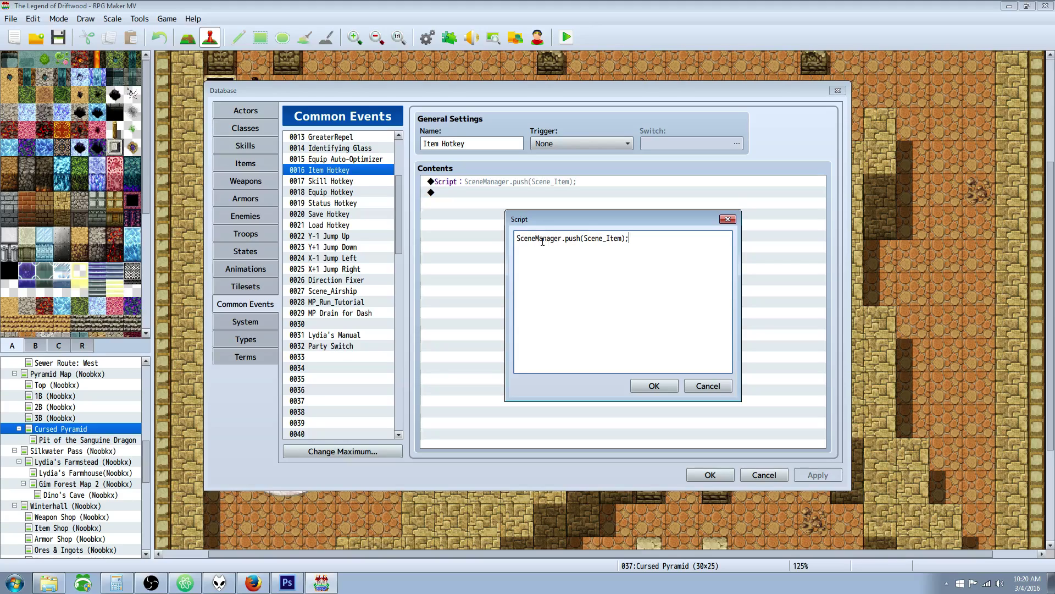
{"action": "double_click", "coordinate": [573, 238]}
{"action": "left_click", "coordinate": [583, 238]}
{"action": "left_click_drag", "start_coordinate": [587, 238], "coordinate": [624, 238]}
{"action": "left_click", "coordinate": [605, 238]}
{"action": "left_click", "coordinate": [625, 238]}
{"action": "key", "text": "ctrl+a"}
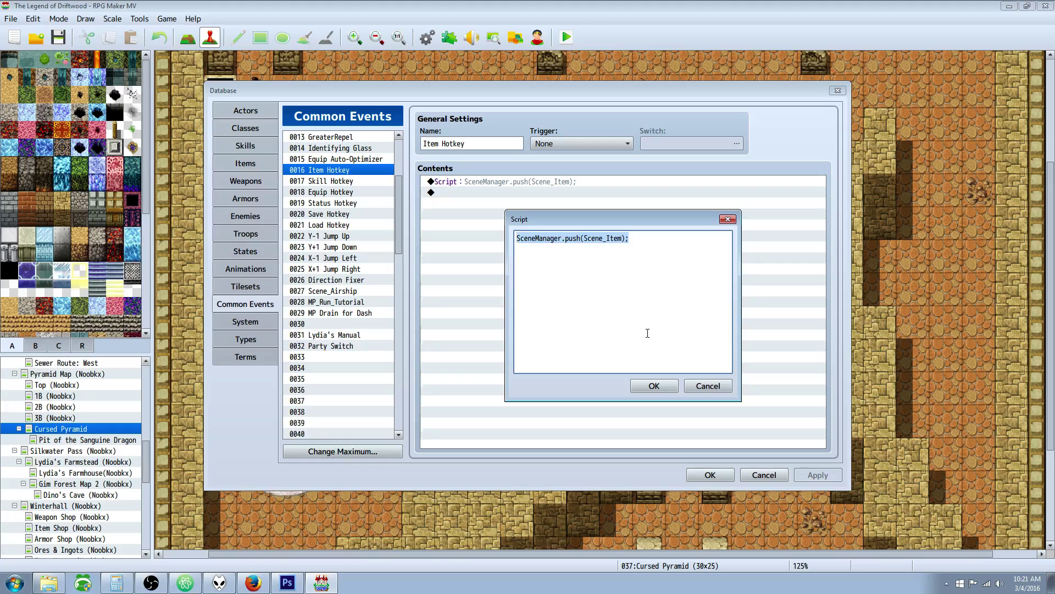
{"action": "left_click", "coordinate": [652, 386]}
{"action": "left_click", "coordinate": [698, 475]}
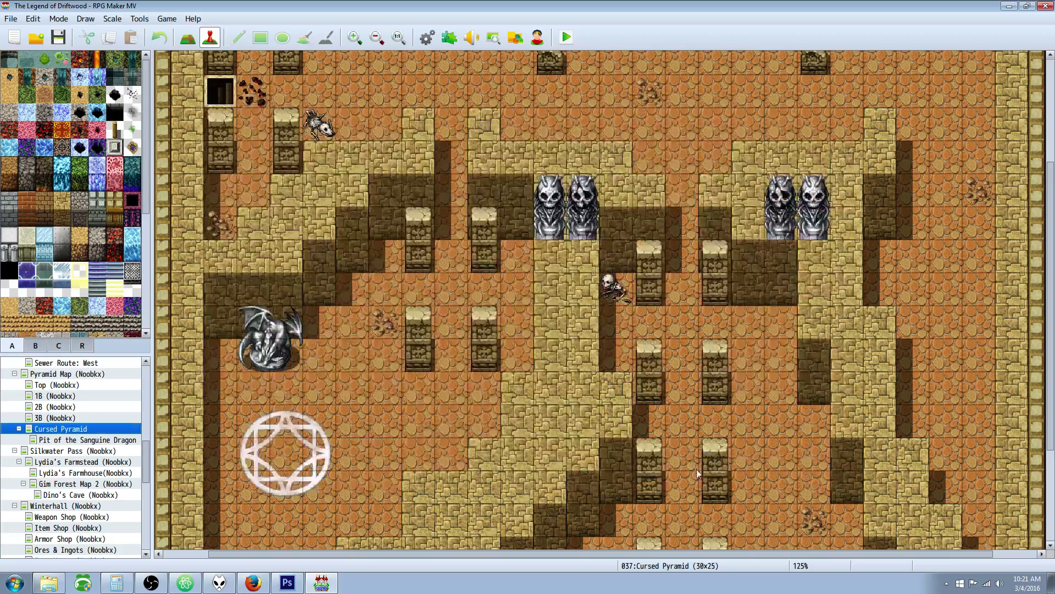
{"action": "left_click", "coordinate": [450, 38]}
{"action": "scroll", "coordinate": [727, 219], "scroll_direction": "down", "scroll_amount": 5}
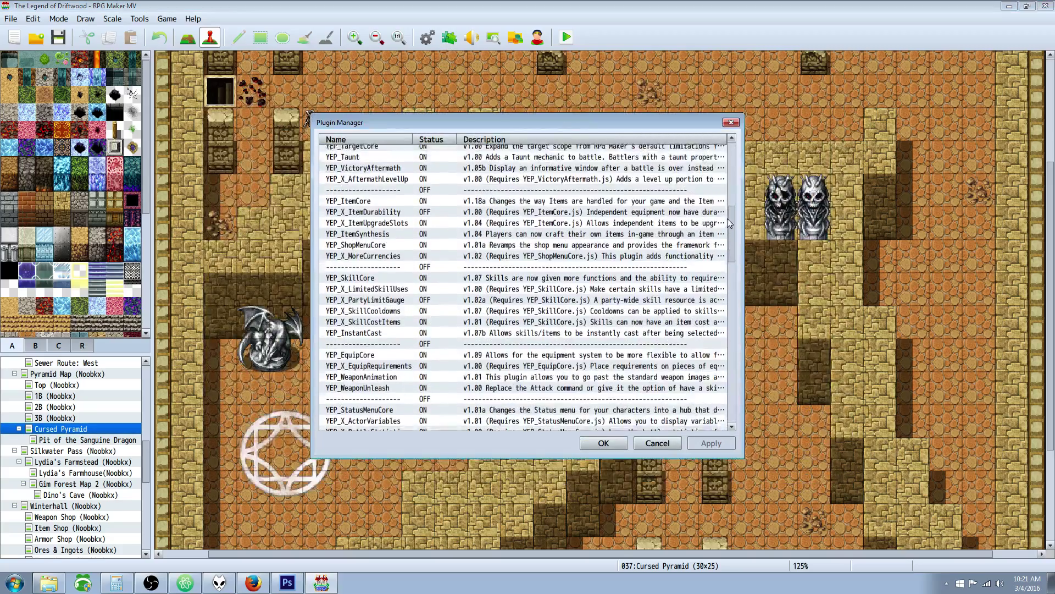
{"action": "left_click_drag", "start_coordinate": [727, 219], "coordinate": [704, 251]}
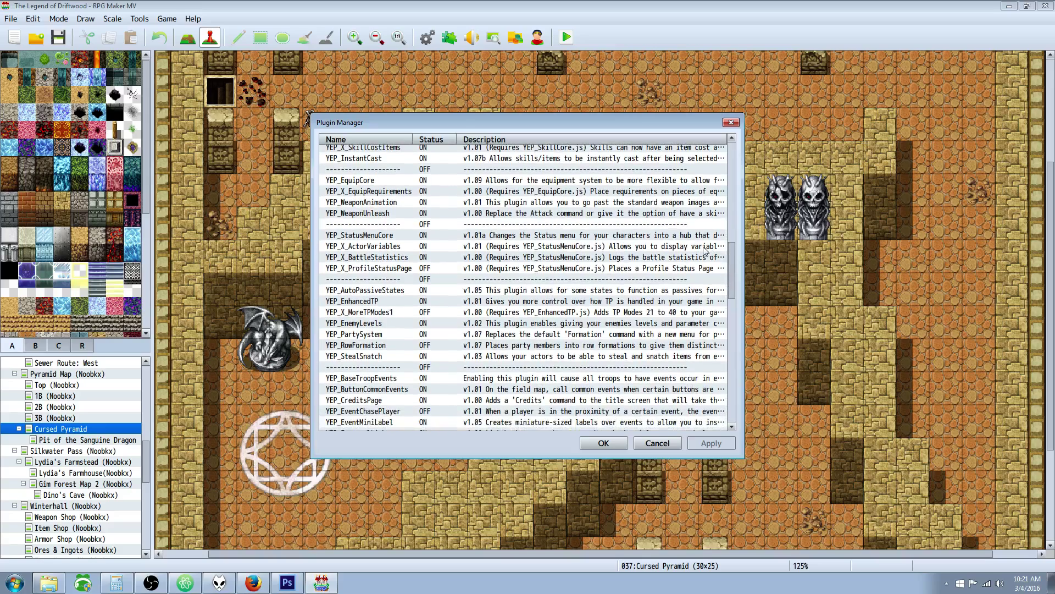
{"action": "scroll", "coordinate": [413, 268], "scroll_direction": "down", "scroll_amount": 1}
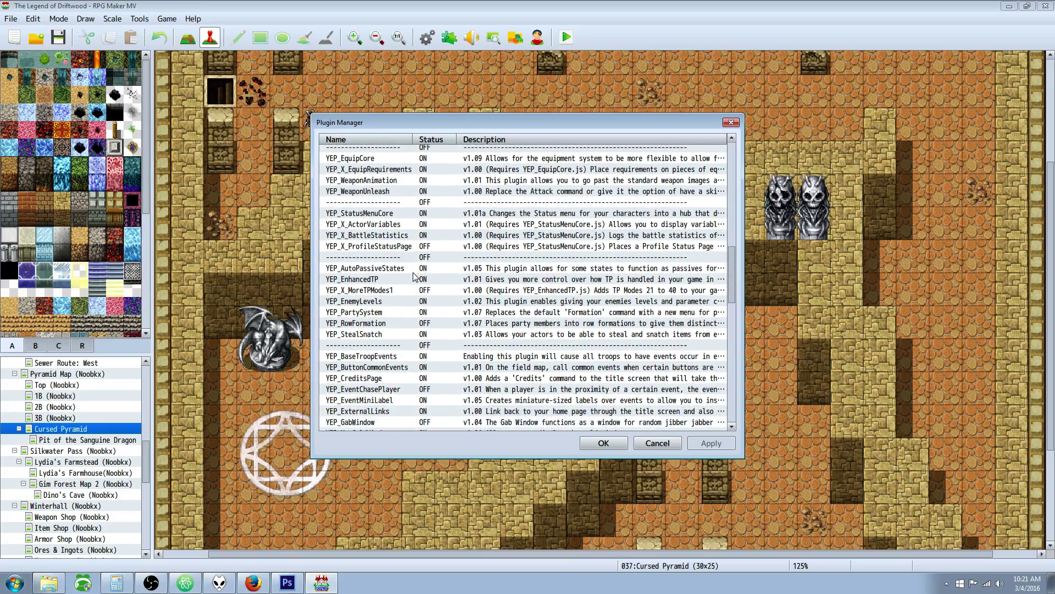
{"action": "left_click", "coordinate": [399, 368]}
{"action": "double_click", "coordinate": [395, 367]}
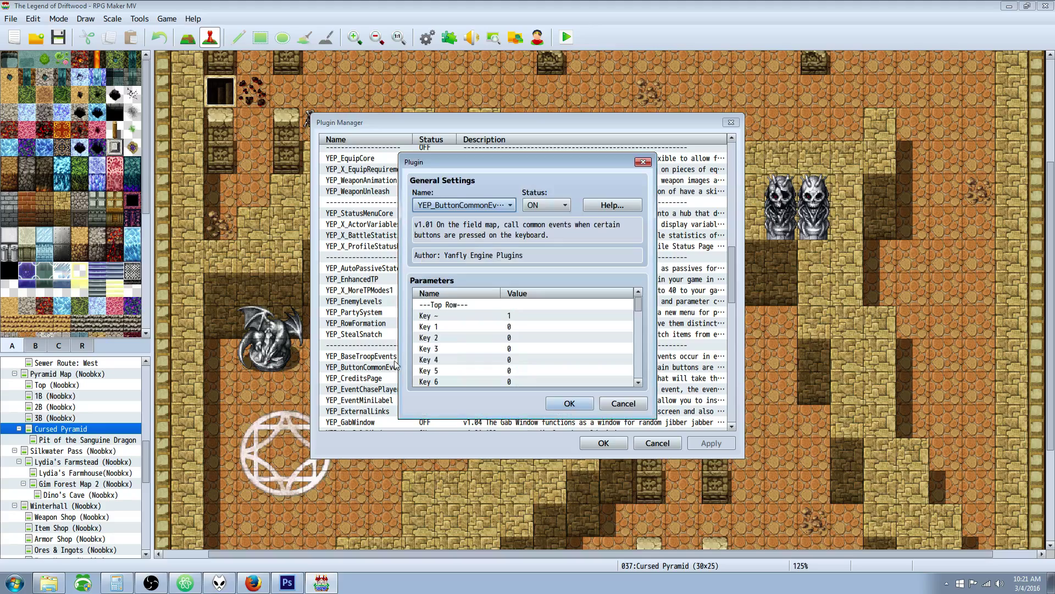
{"action": "left_click_drag", "start_coordinate": [639, 305], "coordinate": [639, 317]}
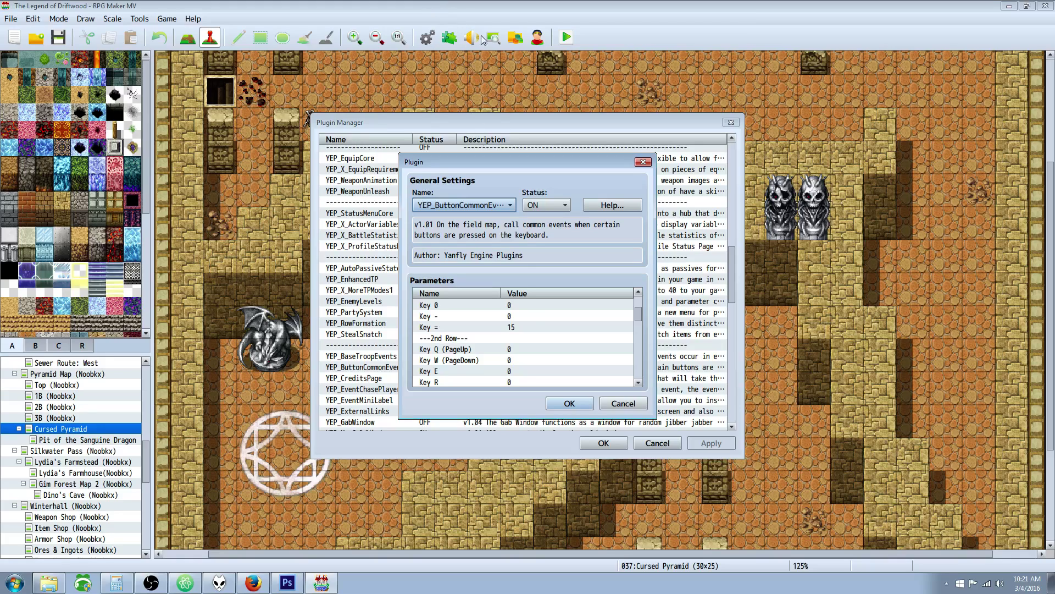
{"action": "scroll", "coordinate": [480, 324], "scroll_direction": "down", "scroll_amount": 4}
{"action": "left_click", "coordinate": [480, 327]}
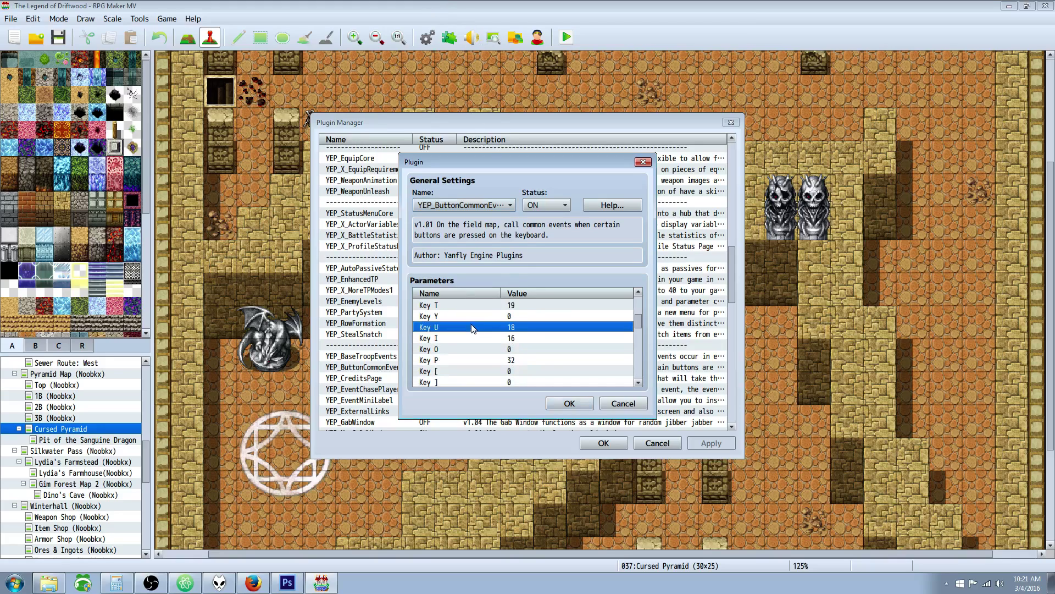
{"action": "scroll", "coordinate": [480, 324], "scroll_direction": "up", "scroll_amount": 1}
{"action": "scroll", "coordinate": [519, 319], "scroll_direction": "up", "scroll_amount": 1}
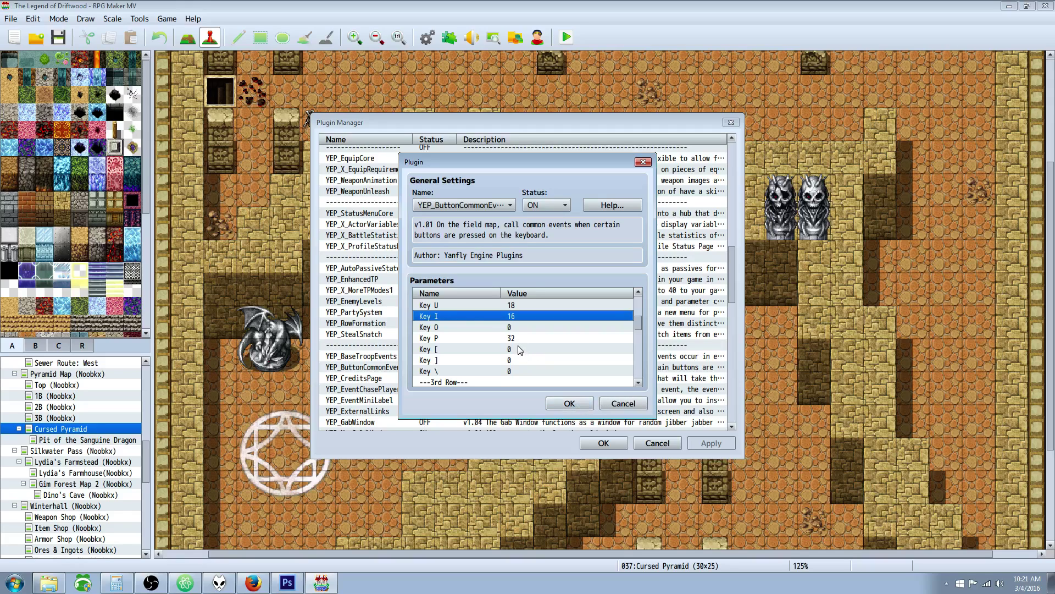
{"action": "left_click", "coordinate": [570, 403]}
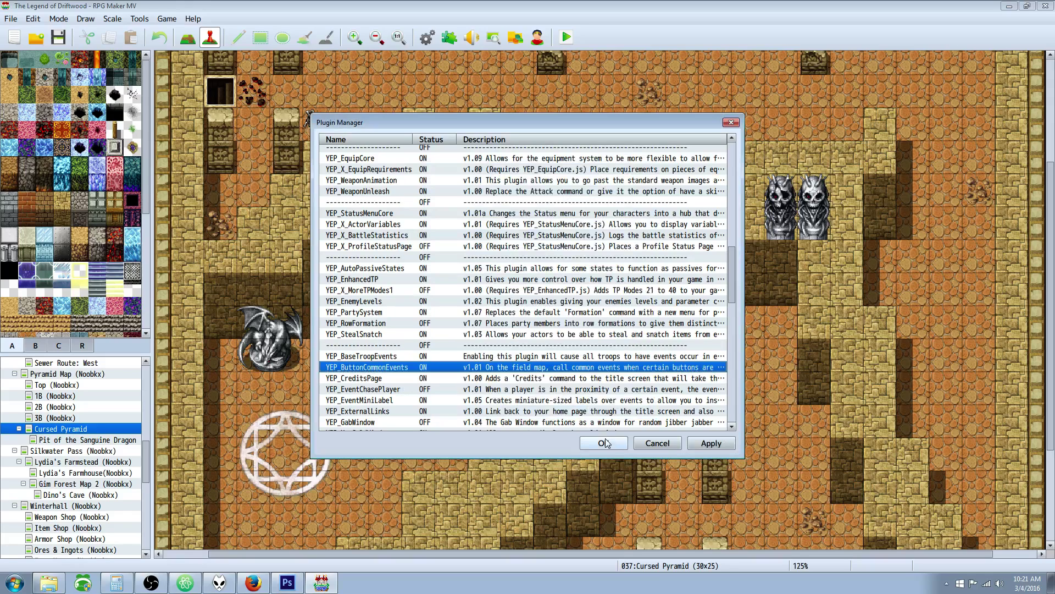
{"action": "left_click", "coordinate": [605, 443]}
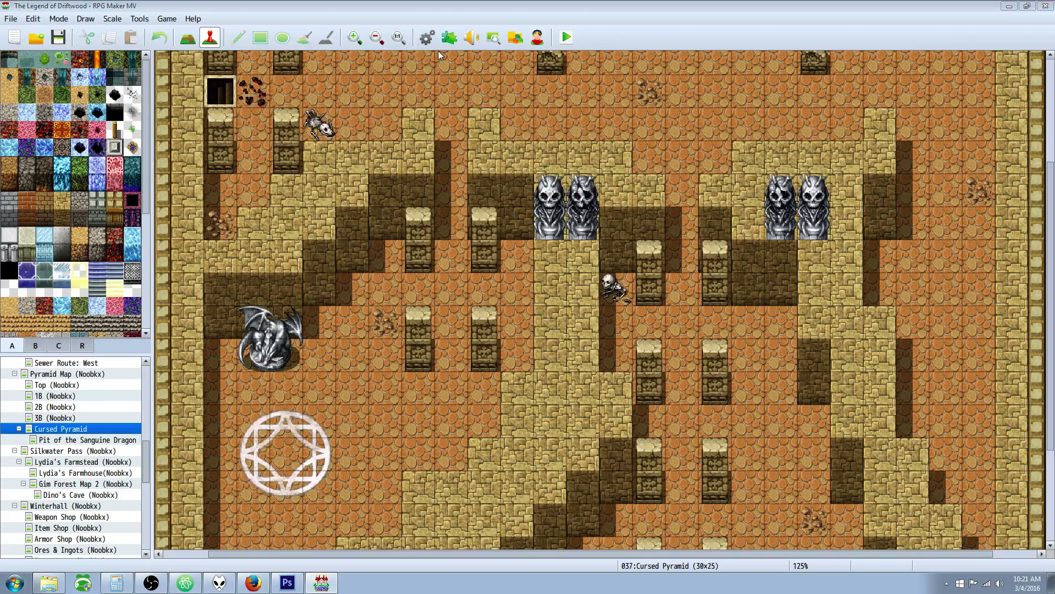
Step: Reopen the Common Events database and go to the Skill Hotkey event
{"action": "left_click", "coordinate": [427, 37]}
{"action": "left_click", "coordinate": [509, 186]}
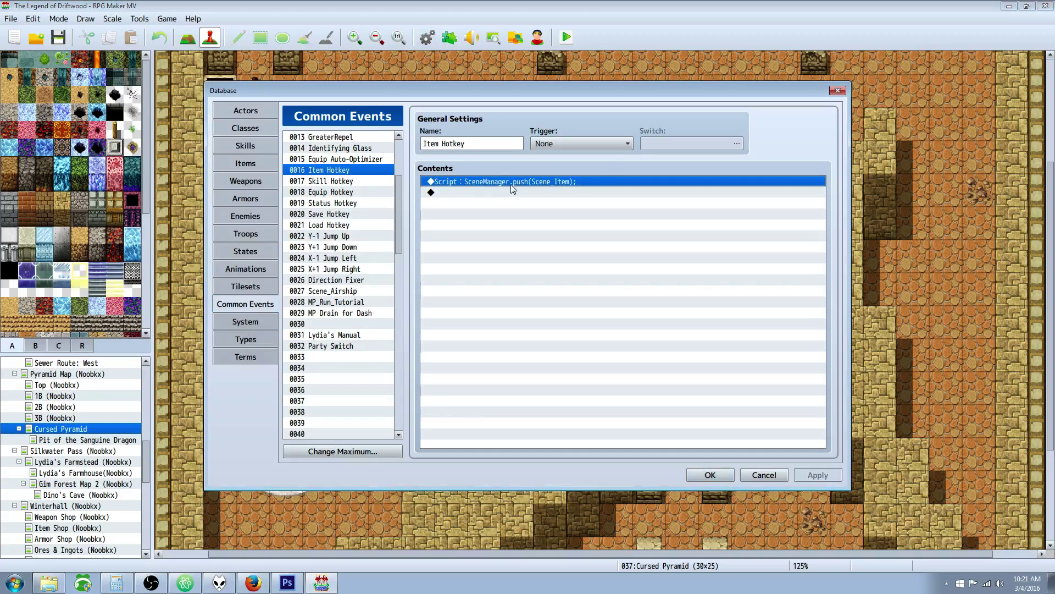
{"action": "left_click", "coordinate": [340, 183]}
{"action": "left_click", "coordinate": [337, 171]}
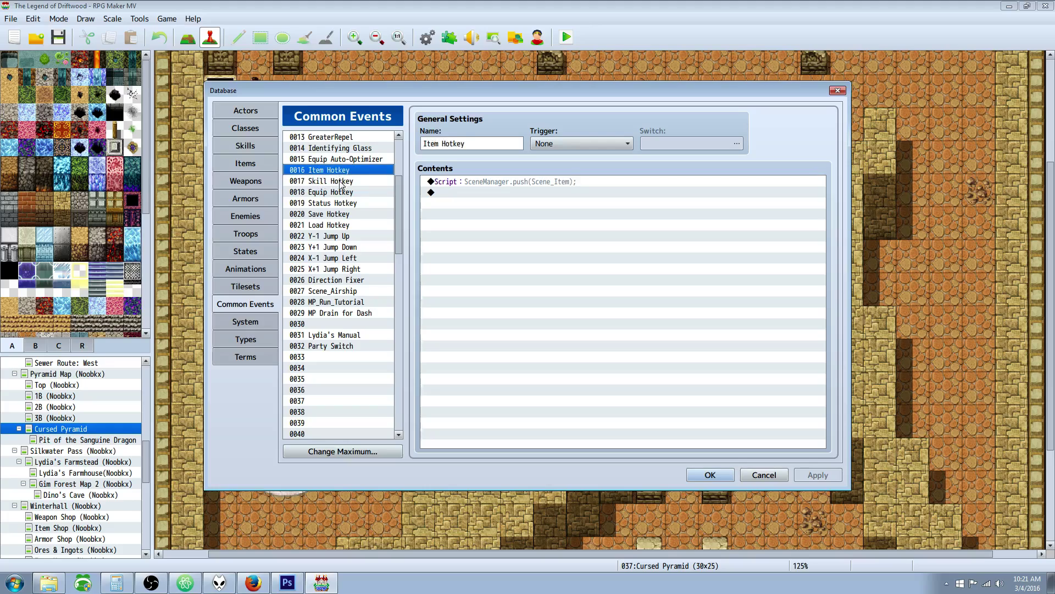
{"action": "left_click", "coordinate": [340, 182]}
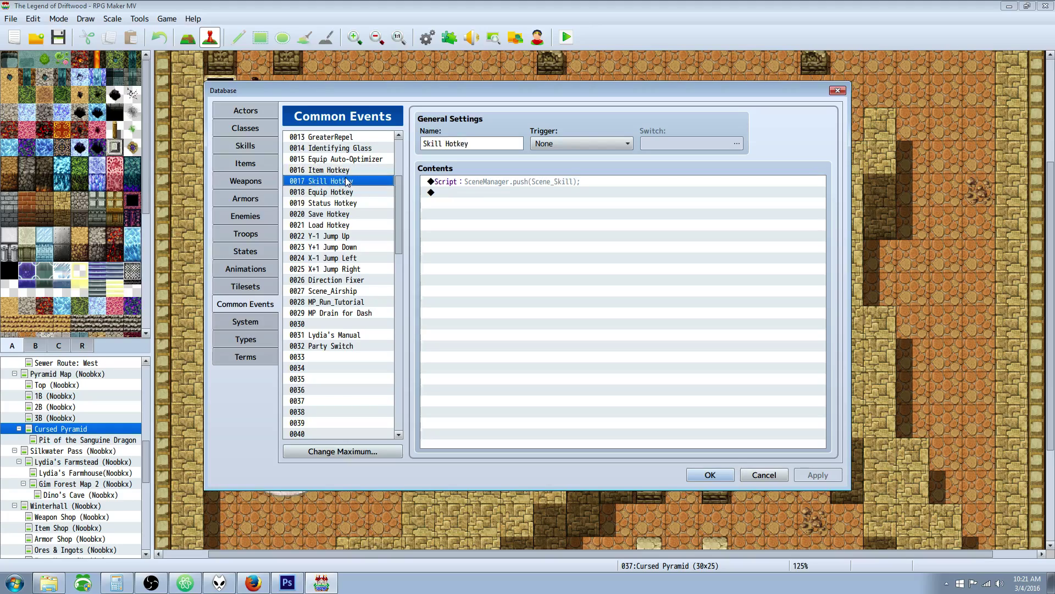
Step: Confirm the Skill Hotkey script reads SceneManager.push(Scene_Skill), keep it unchanged, and select Equip Hotkey
{"action": "left_click", "coordinate": [486, 182]}
{"action": "right_click", "coordinate": [487, 182]}
{"action": "left_click", "coordinate": [503, 202]}
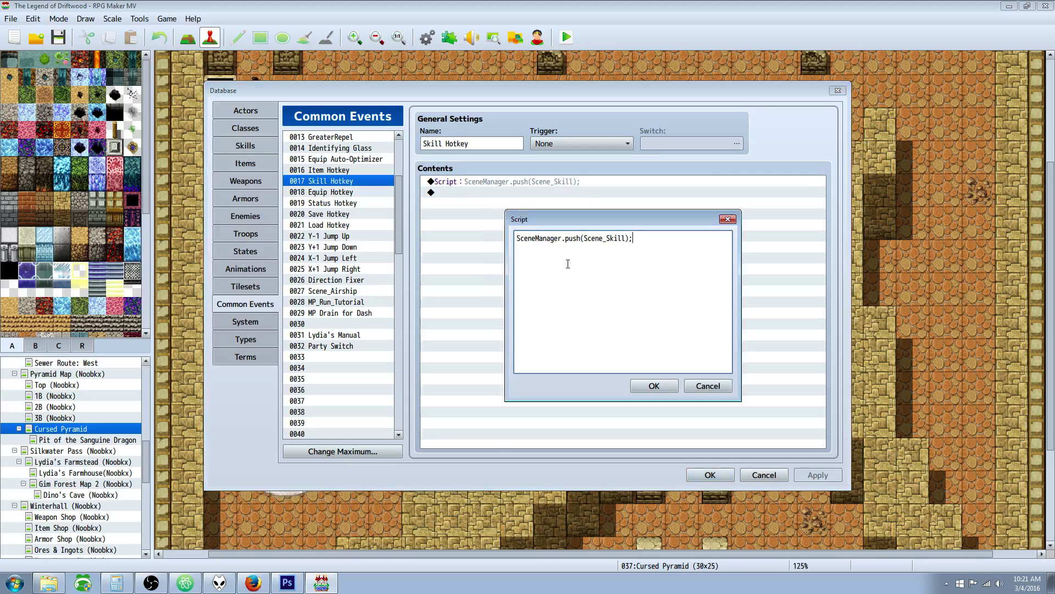
{"action": "left_click_drag", "start_coordinate": [535, 239], "coordinate": [607, 238]}
{"action": "left_click", "coordinate": [607, 238]}
{"action": "left_click_drag", "start_coordinate": [607, 238], "coordinate": [627, 238]}
{"action": "left_click", "coordinate": [627, 237]}
{"action": "left_click", "coordinate": [654, 385]}
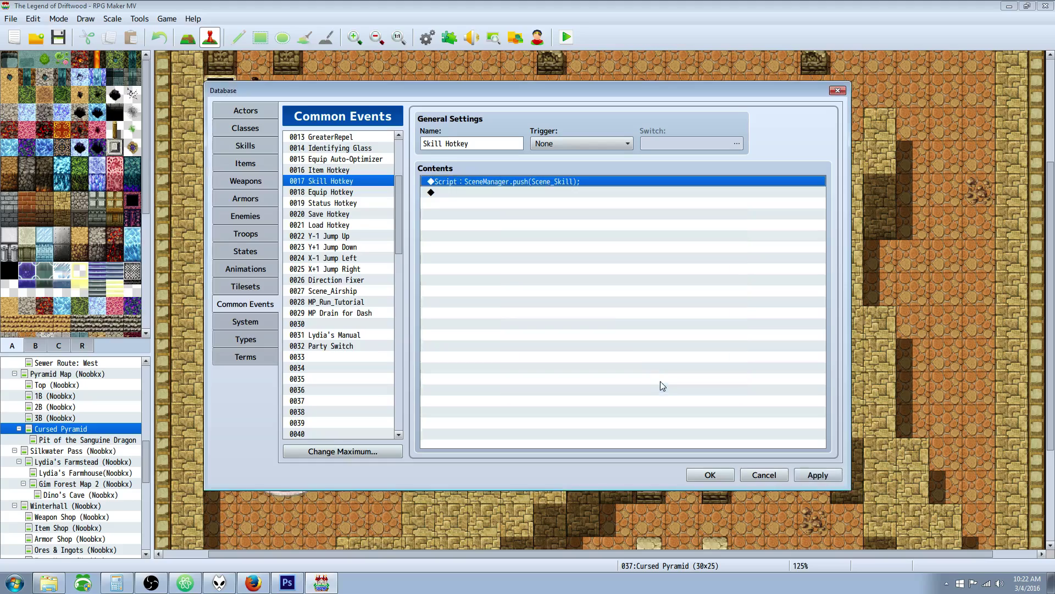
{"action": "left_click", "coordinate": [336, 192]}
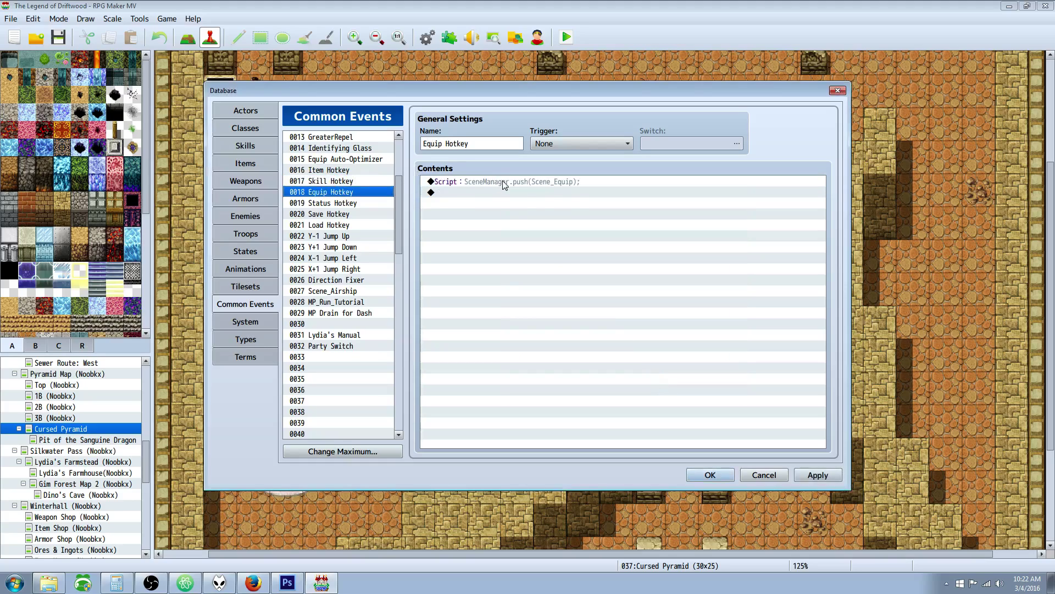
Step: Confirm the Equip Hotkey script pushes Scene_Equip and close it unchanged
{"action": "right_click", "coordinate": [555, 182]}
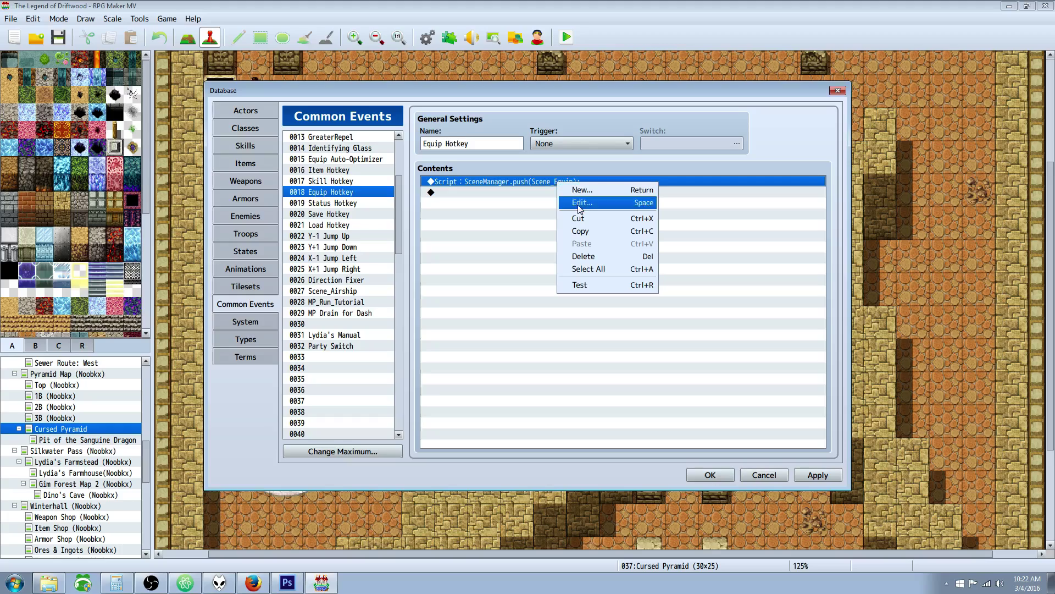
{"action": "left_click", "coordinate": [580, 204]}
{"action": "left_click_drag", "start_coordinate": [606, 238], "coordinate": [625, 237]}
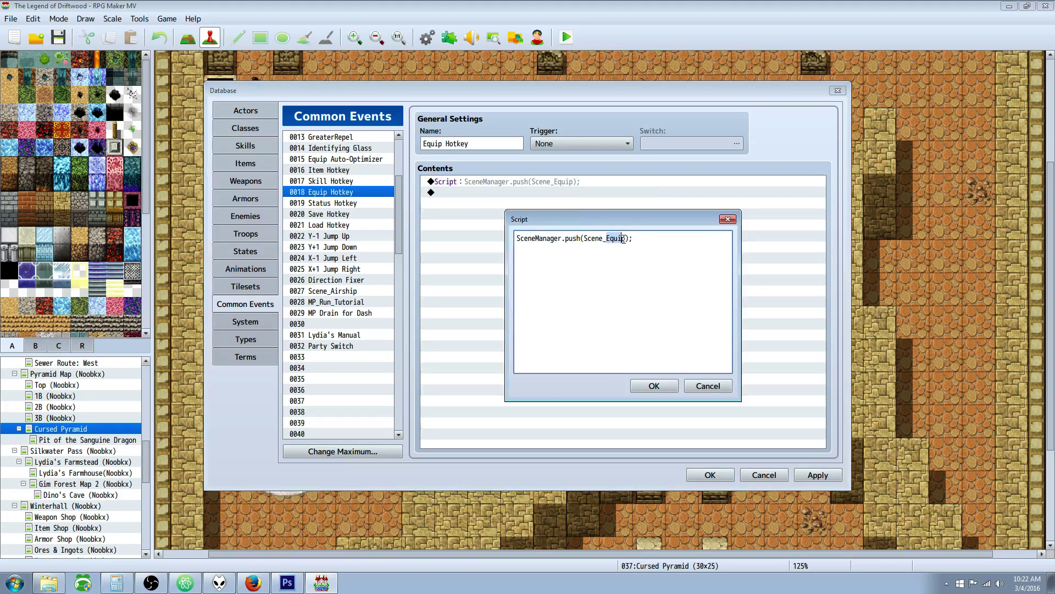
{"action": "left_click", "coordinate": [608, 238]}
{"action": "left_click", "coordinate": [643, 386]}
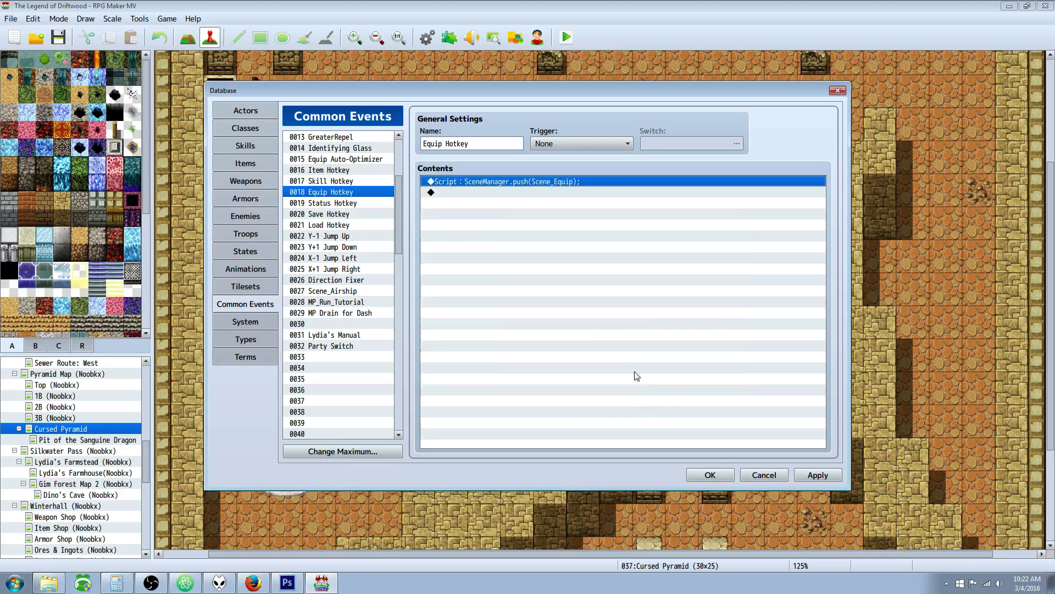
Step: Confirm the Status Hotkey script pushes Scene_Status and close it unchanged
{"action": "left_click", "coordinate": [350, 203]}
{"action": "left_click", "coordinate": [508, 182]}
{"action": "right_click", "coordinate": [509, 182]}
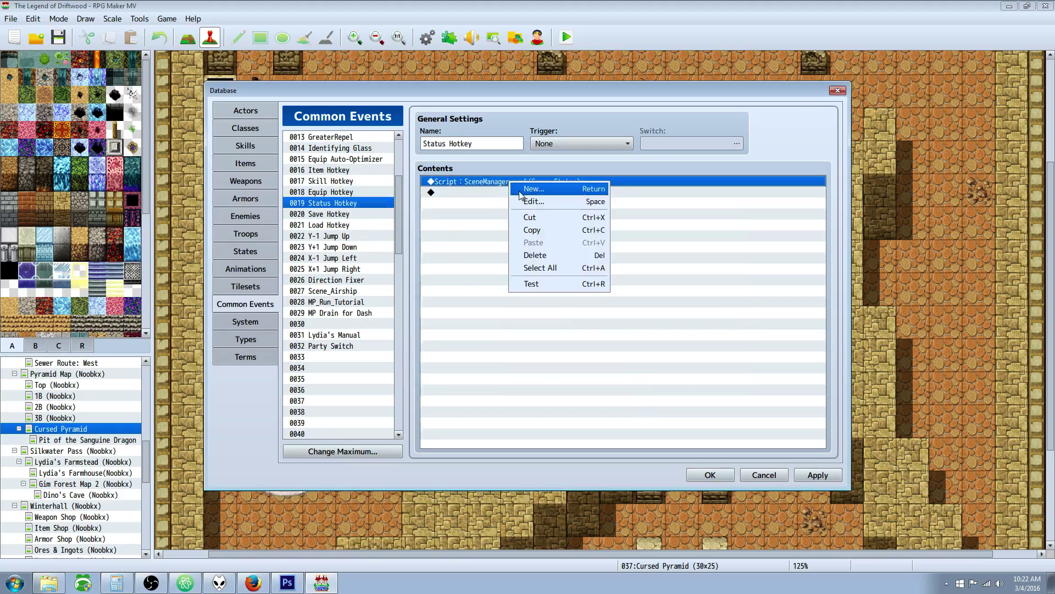
{"action": "left_click", "coordinate": [525, 201]}
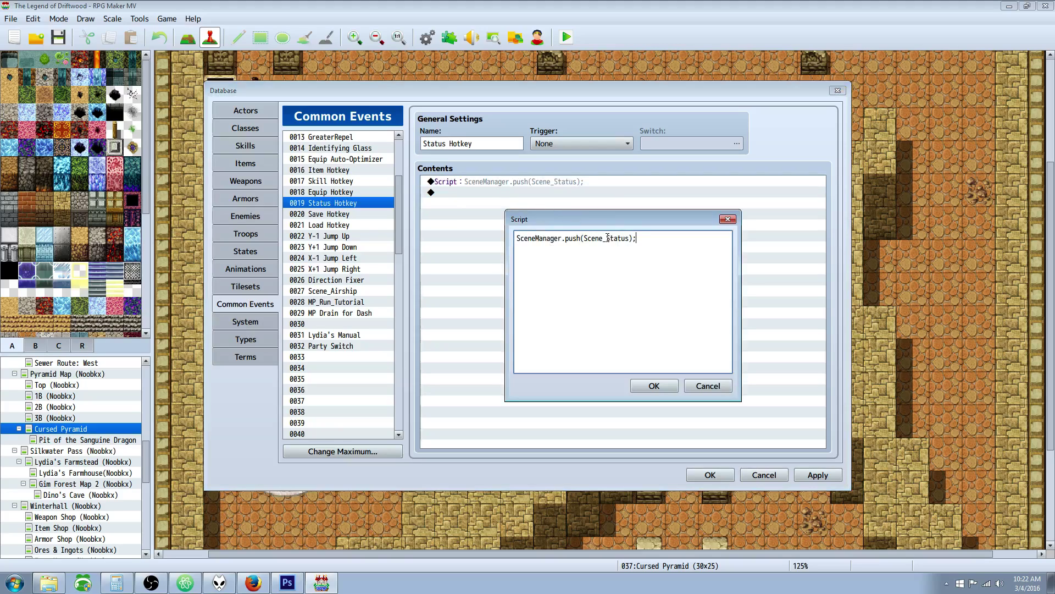
{"action": "left_click_drag", "start_coordinate": [607, 238], "coordinate": [630, 238]}
{"action": "left_click", "coordinate": [668, 387]}
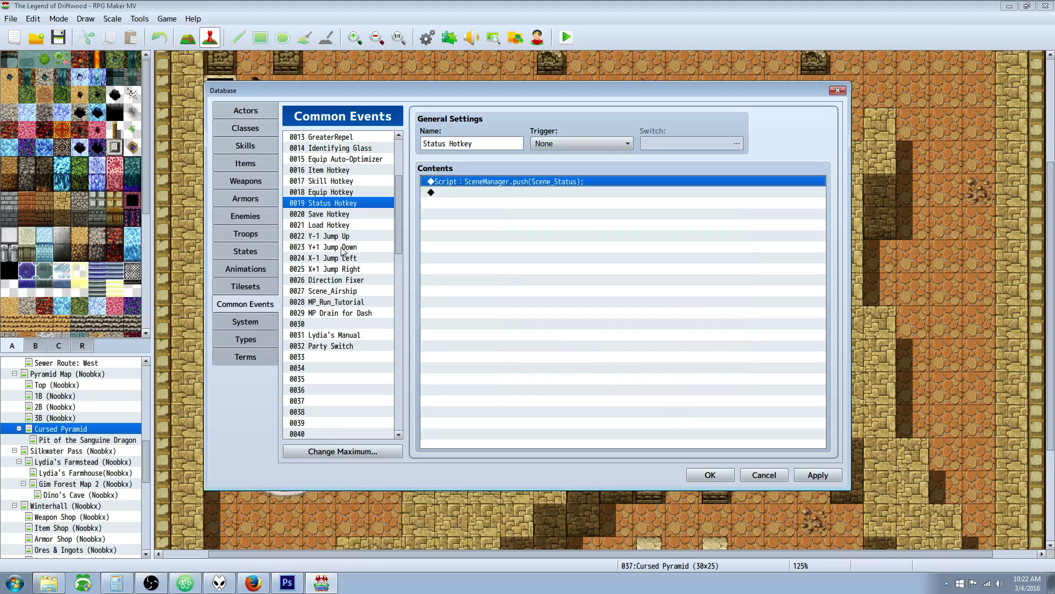
Step: Confirm the Save Hotkey script pushes Scene_Save and close it unchanged
{"action": "left_click", "coordinate": [341, 214]}
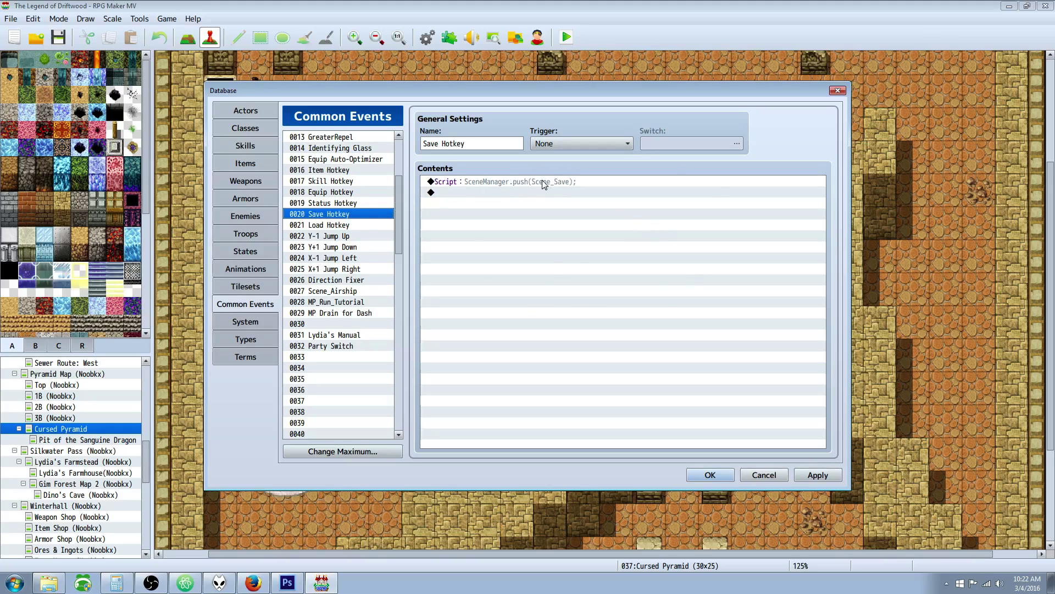
{"action": "right_click", "coordinate": [542, 182]}
{"action": "left_click", "coordinate": [556, 207]}
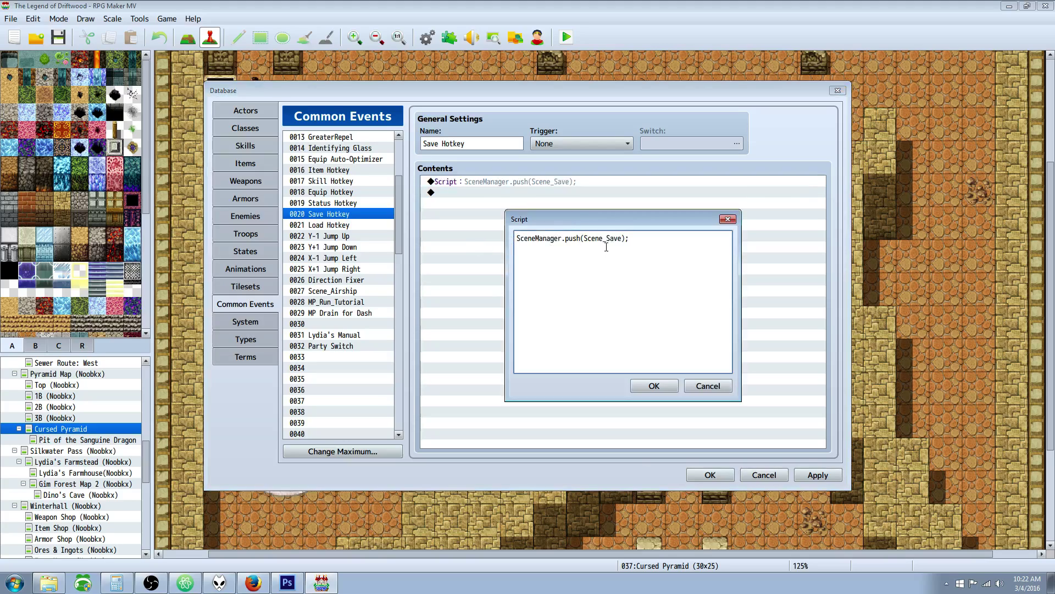
{"action": "left_click_drag", "start_coordinate": [605, 238], "coordinate": [622, 238]}
{"action": "left_click", "coordinate": [657, 386]}
{"action": "left_click", "coordinate": [346, 225]}
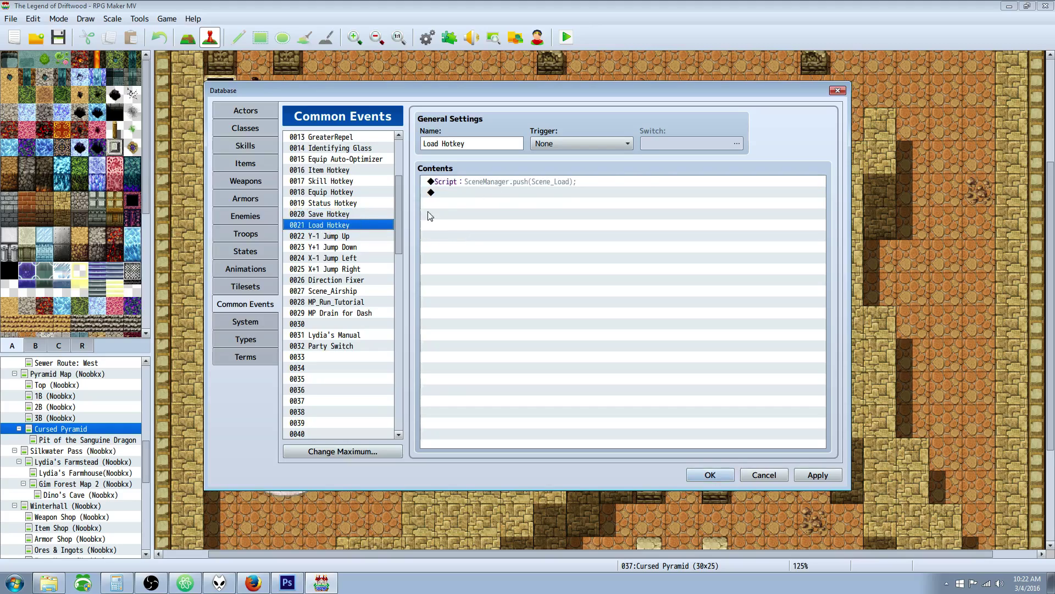
{"action": "left_click", "coordinate": [583, 182]}
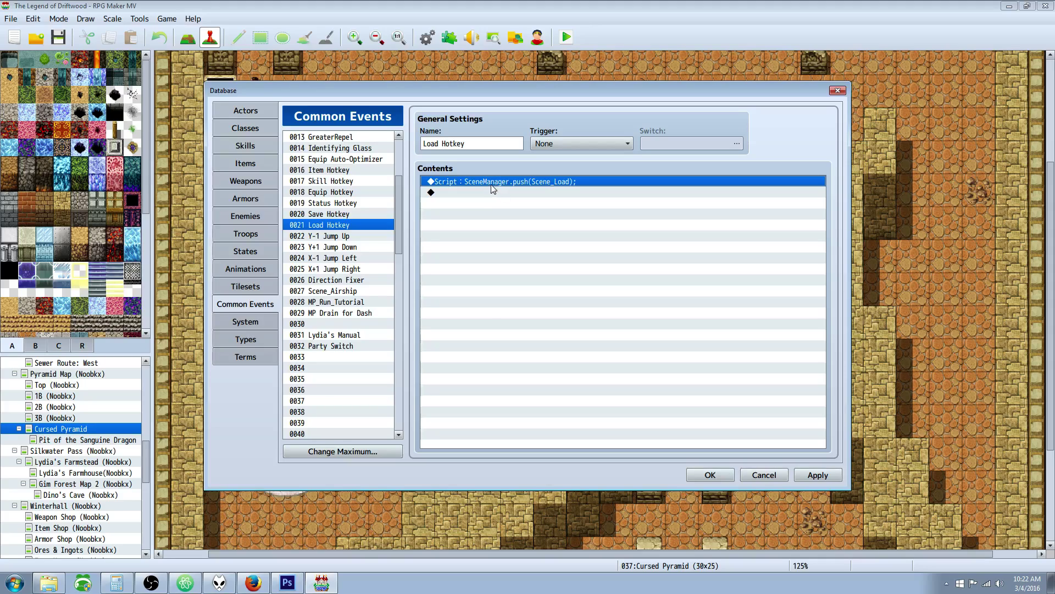
{"action": "right_click", "coordinate": [476, 182]}
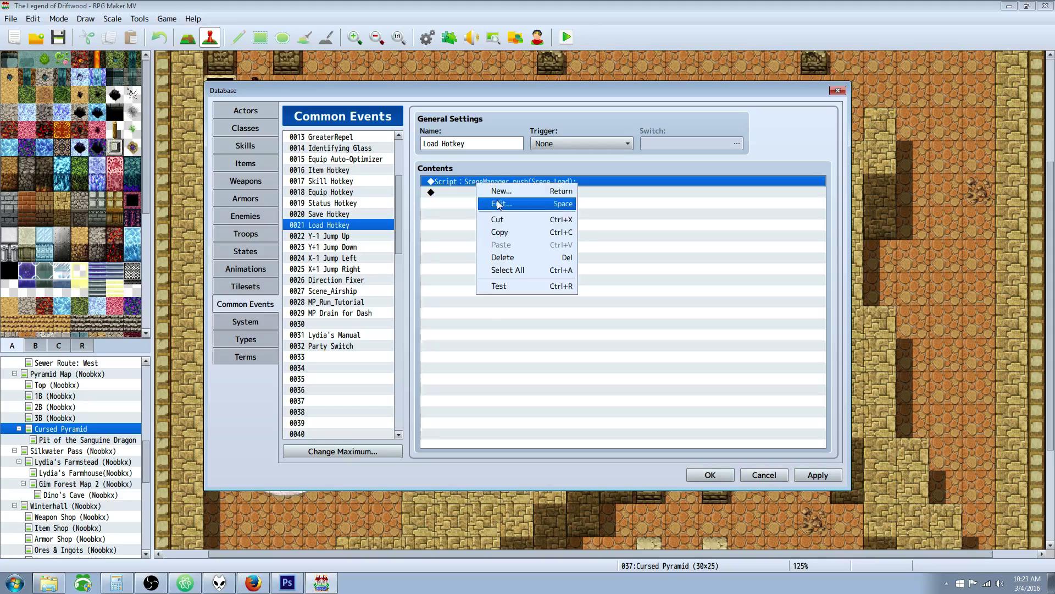
{"action": "left_click", "coordinate": [495, 197]}
{"action": "key", "text": "Delete"}
{"action": "type", "text": "sh(Scene_Load);"}
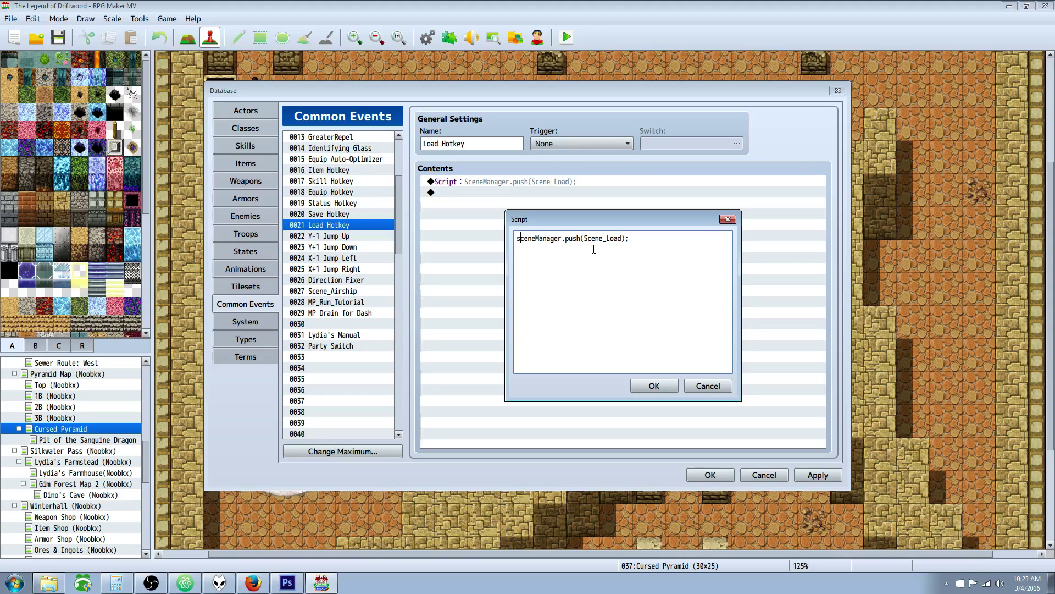
{"action": "left_click", "coordinate": [654, 386]}
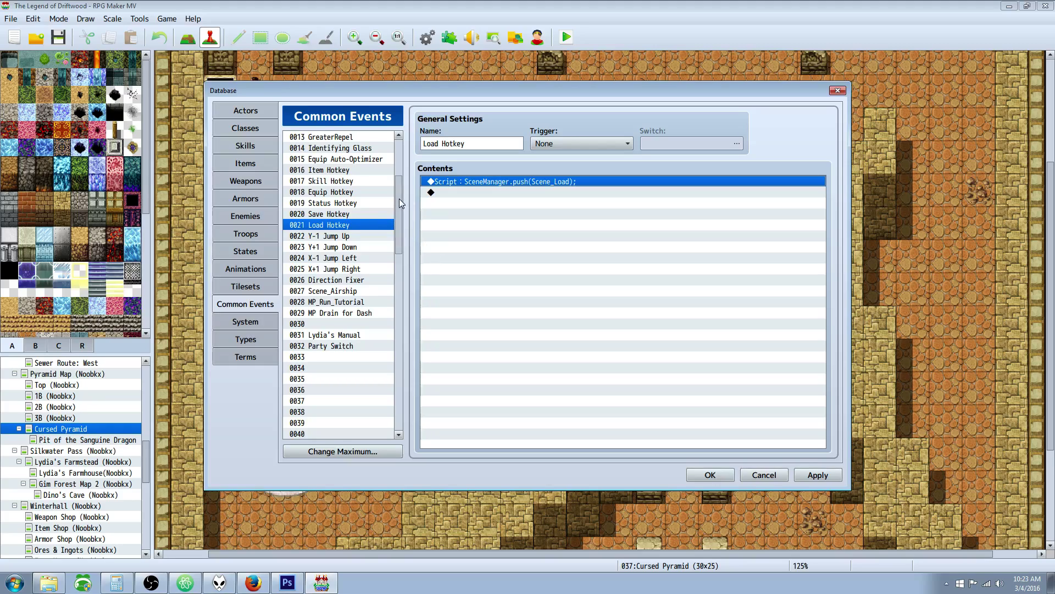
Step: Close the database, saving the common event edits, and reopen it to recheck Load Hotkey's Scene_Load script
{"action": "left_click_drag", "start_coordinate": [399, 199], "coordinate": [401, 183]}
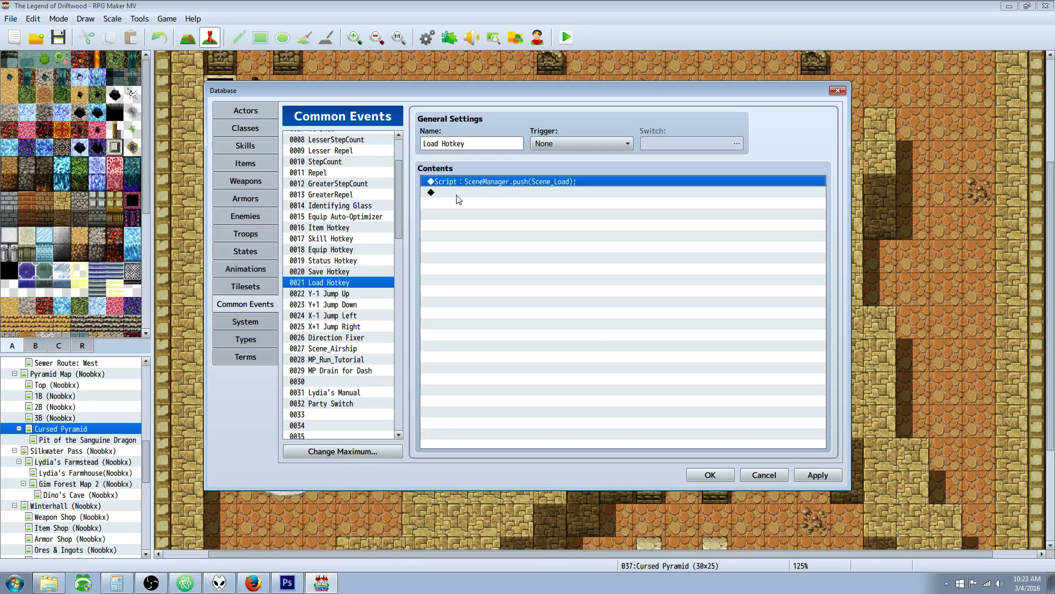
{"action": "left_click", "coordinate": [697, 474]}
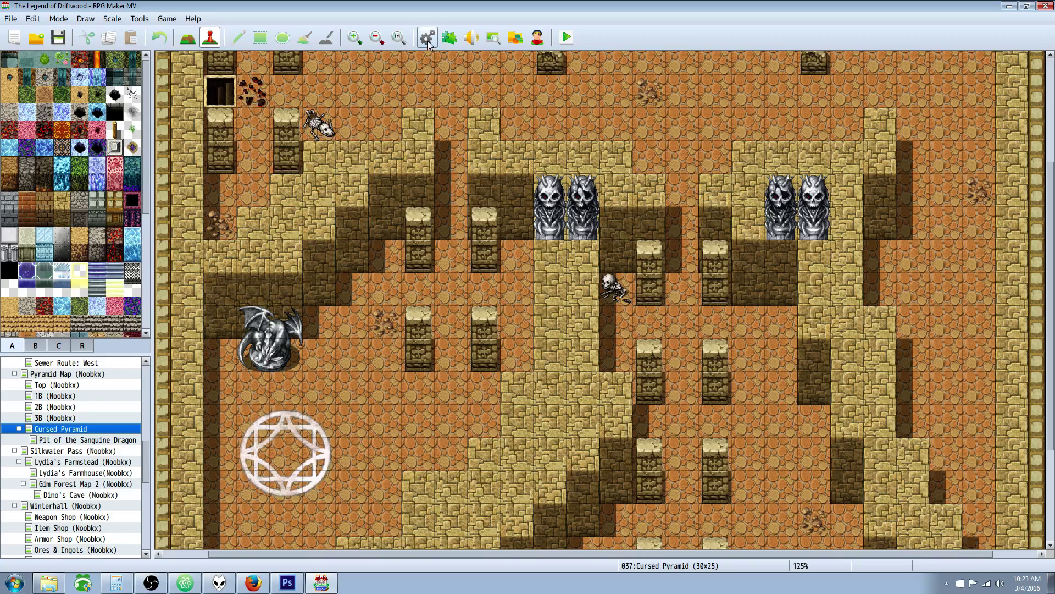
{"action": "left_click", "coordinate": [429, 42]}
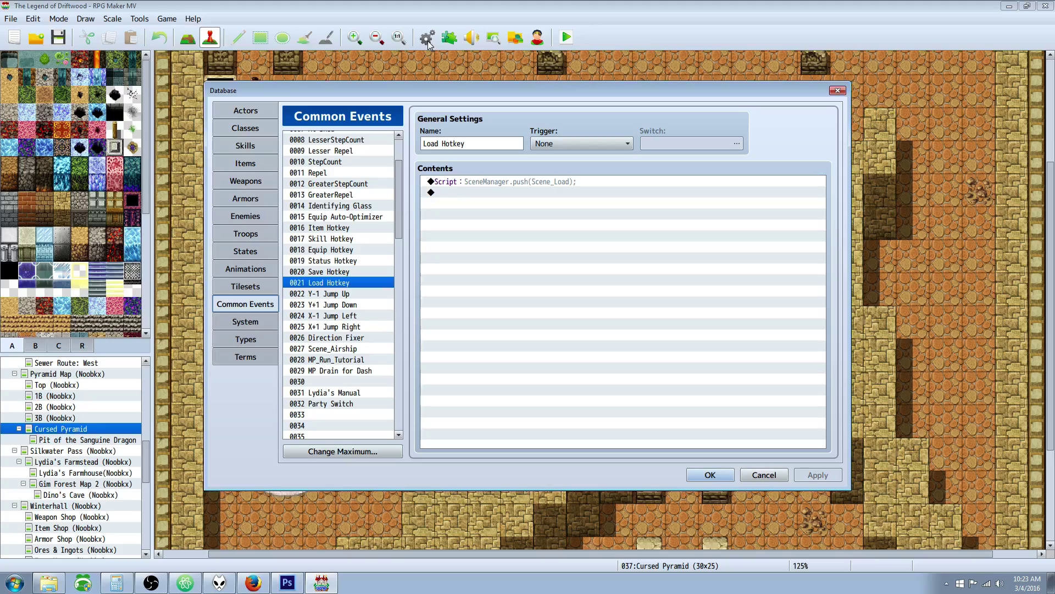